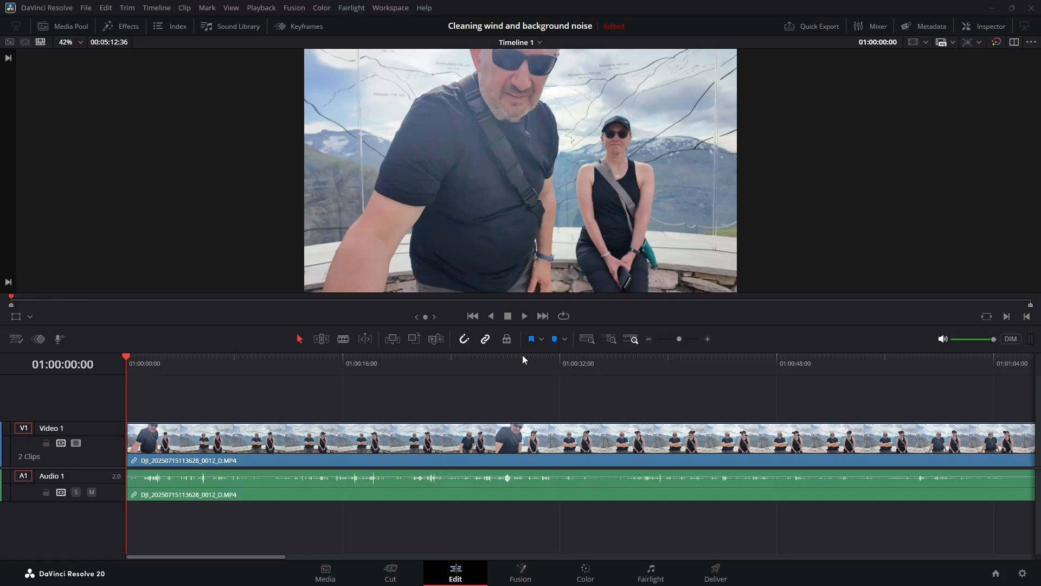
- Play the opening of the timeline and a section from about 11 seconds in to hear the original wind noise
click(526, 318)
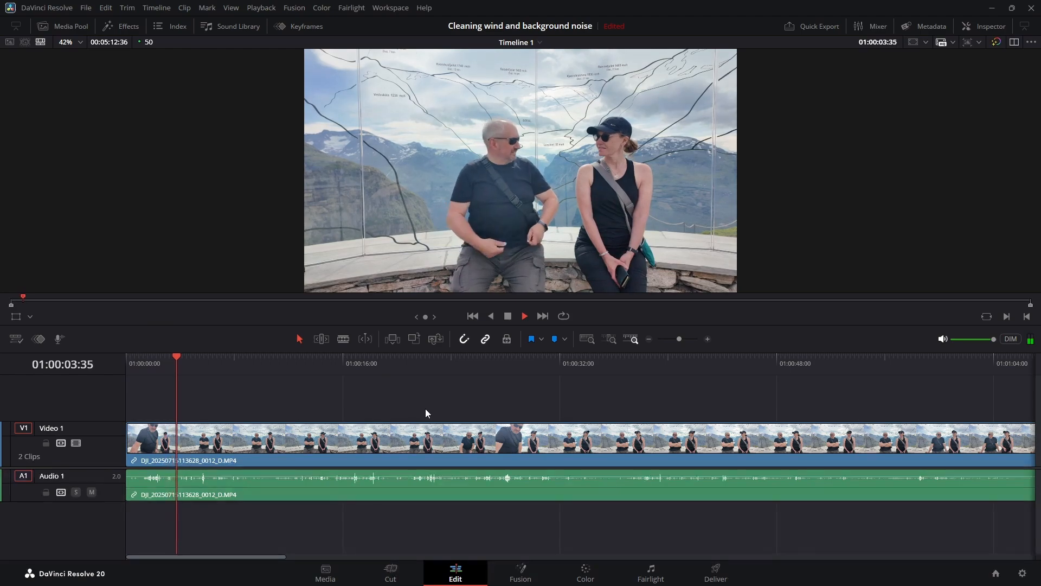
click(287, 362)
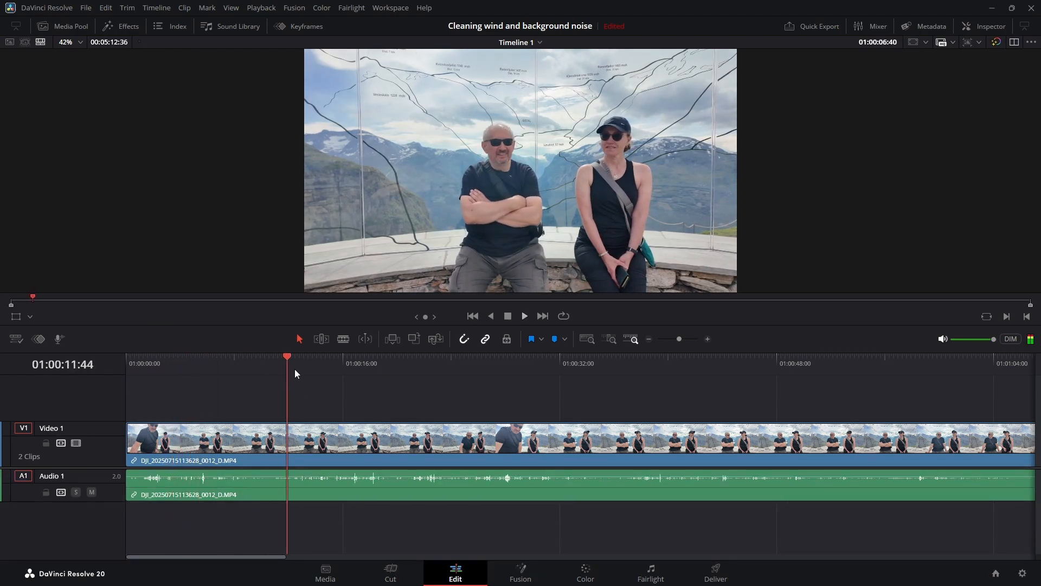
key(space)
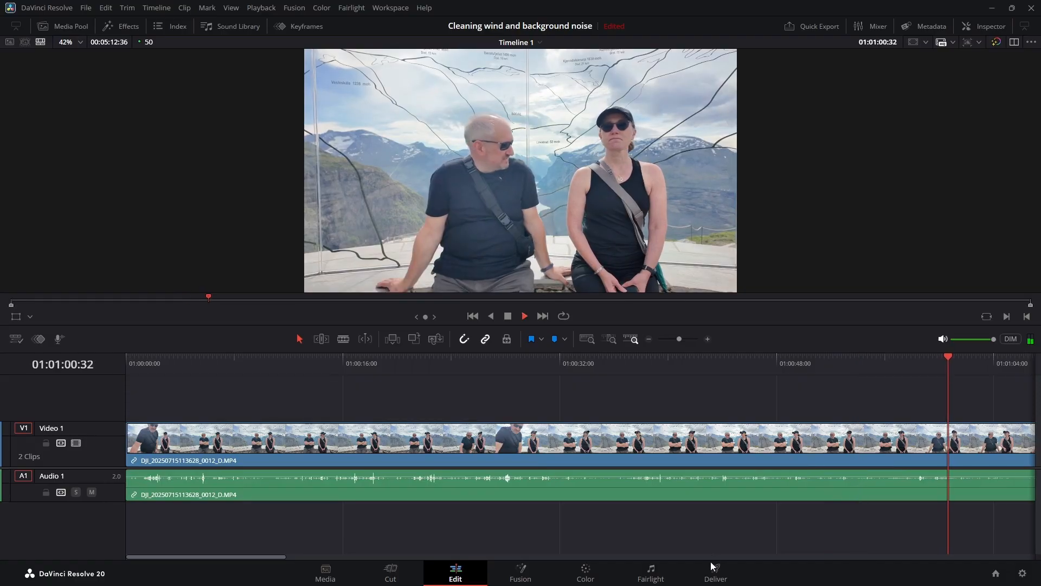
- Replace the finished render job with a new Audio Only job named "Norway bad sound" for the entire timeline and render it
click(715, 570)
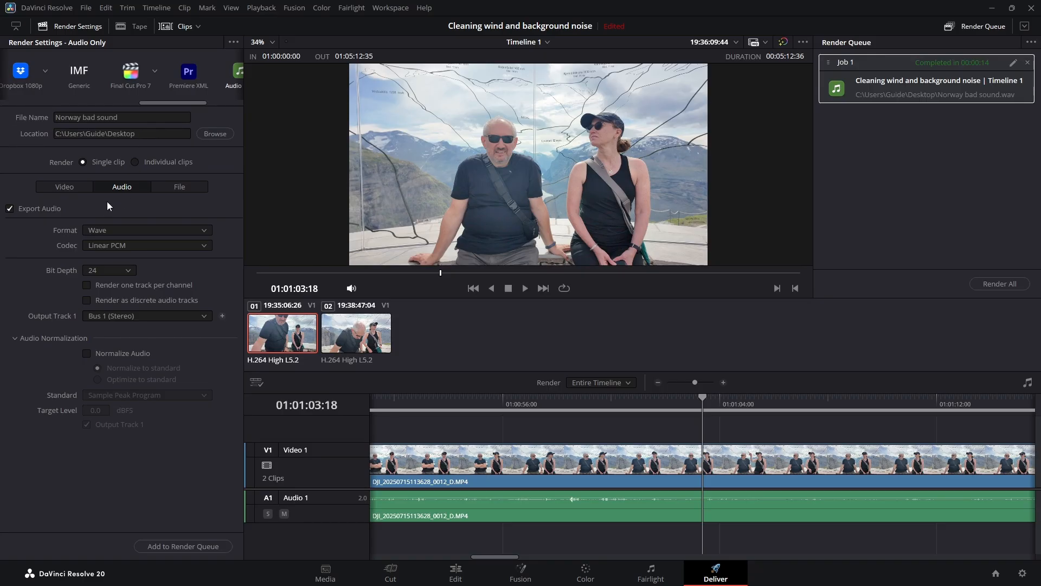
scroll(77, 92, right, 3)
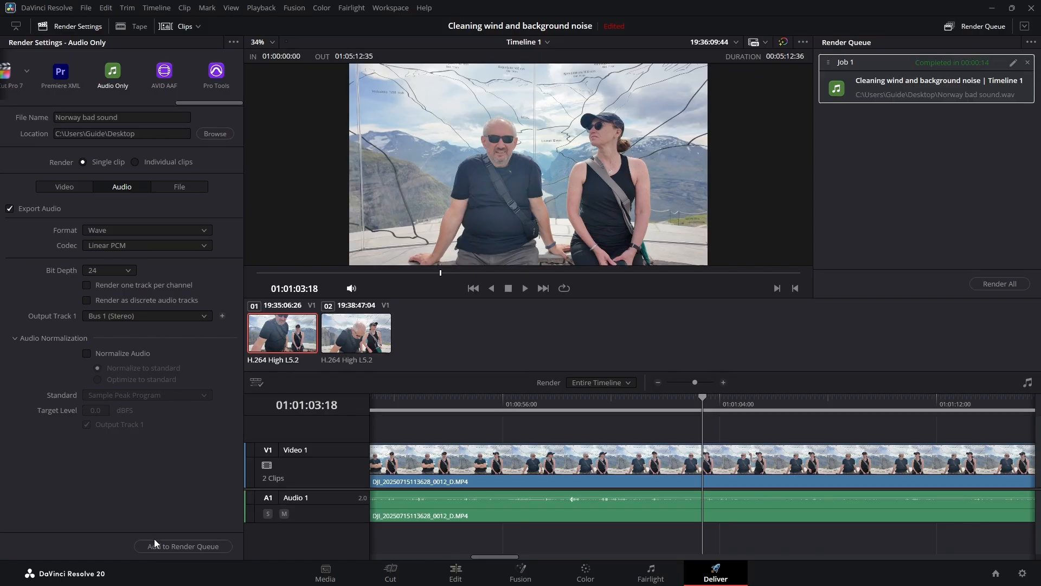
click(1027, 63)
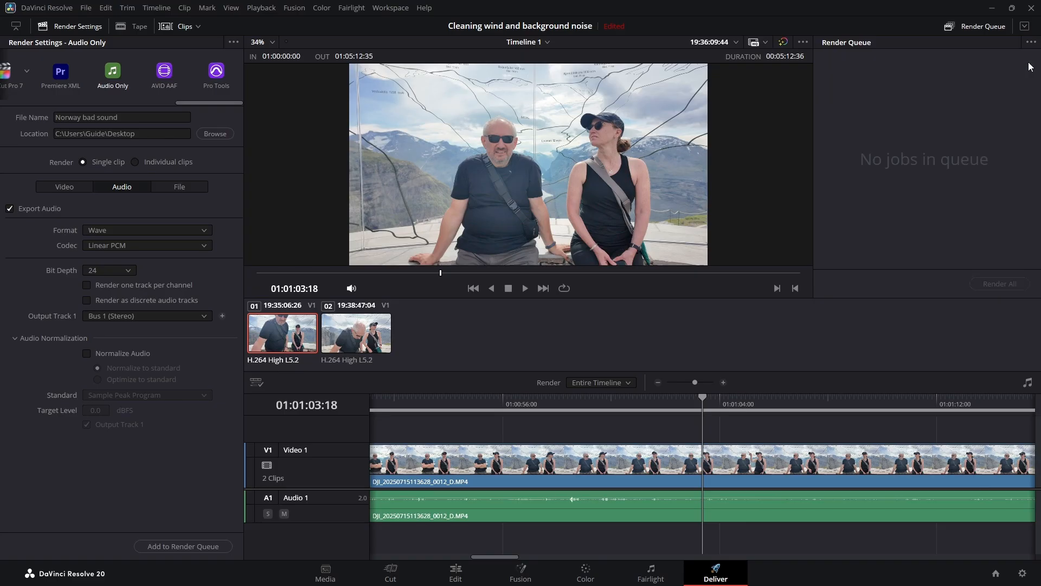
click(199, 548)
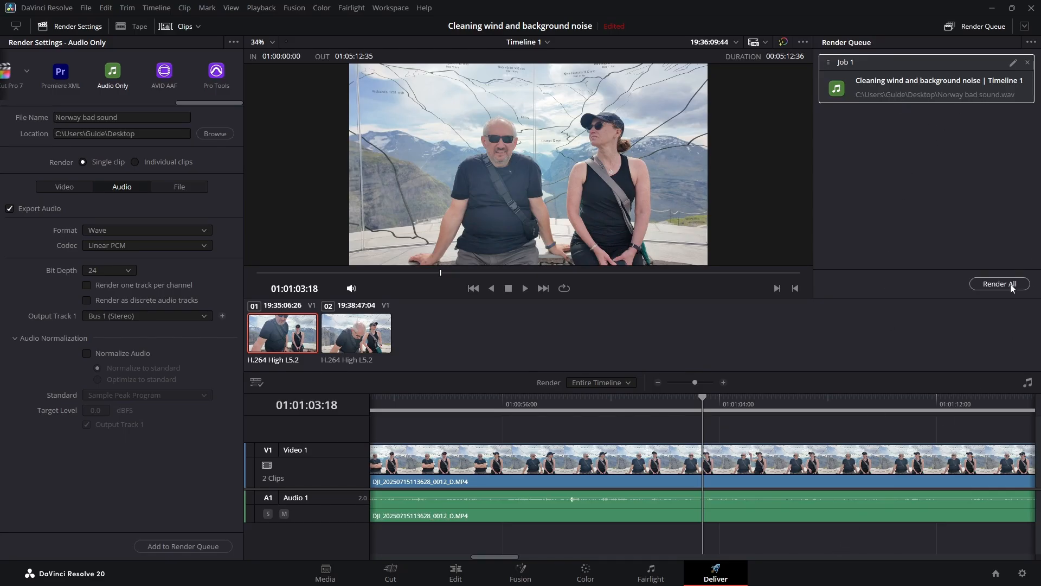
click(1011, 285)
click(658, 382)
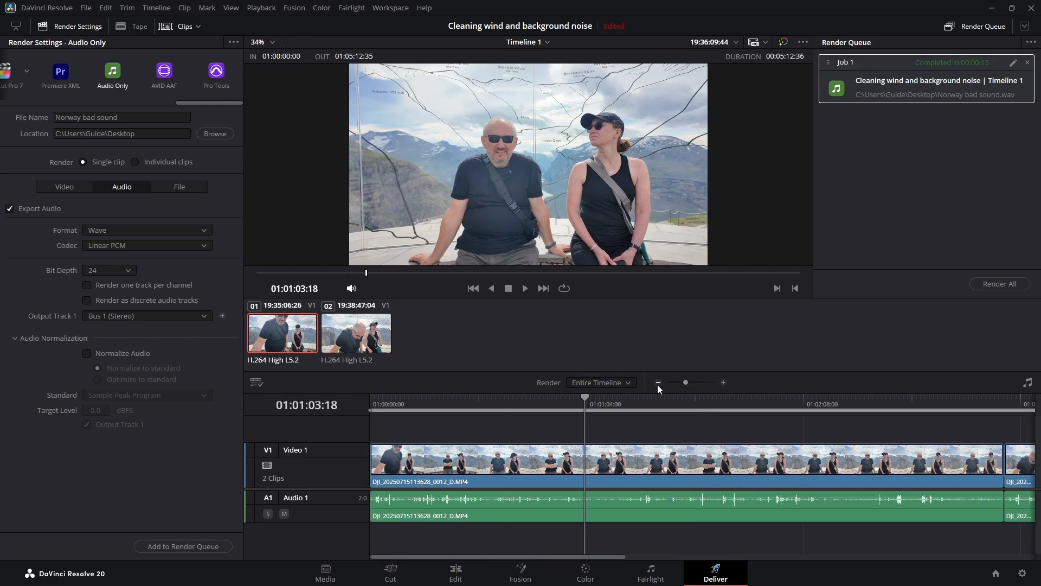
click(658, 382)
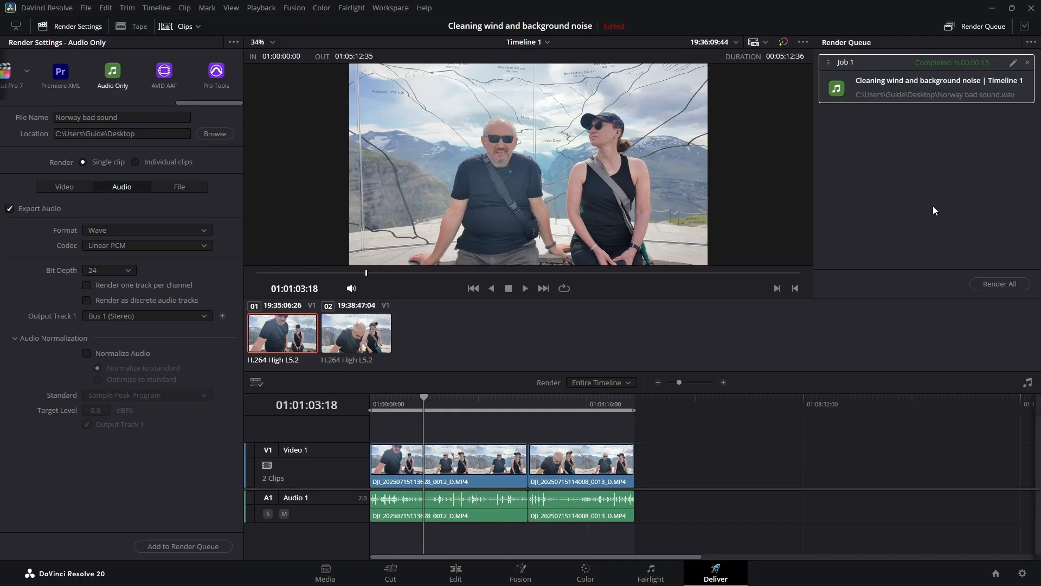
- Minimize the editor and move the exported "Norway bad sound" file to a free spot on the desktop away from the other files
click(994, 8)
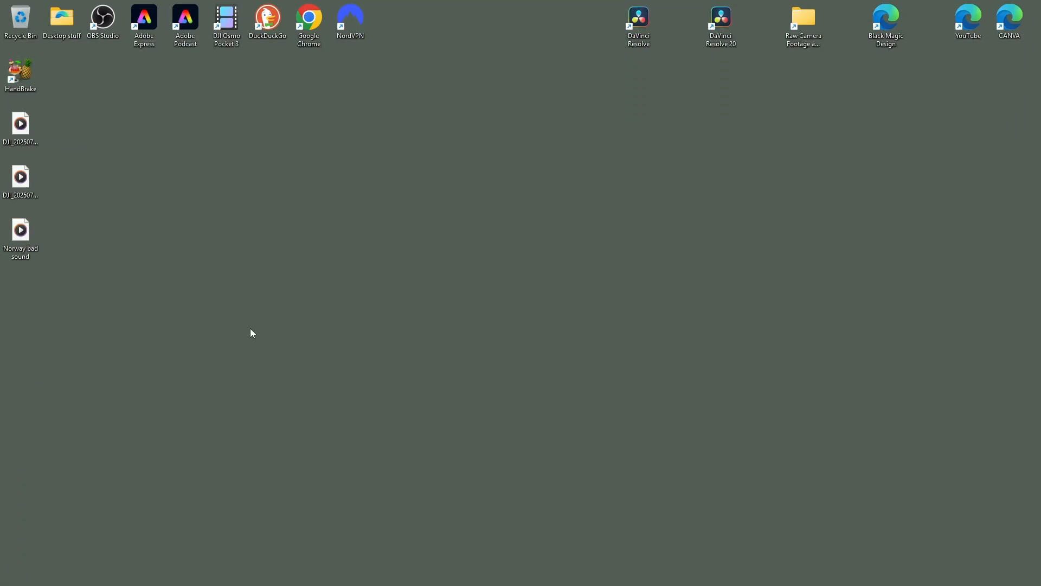
drag(17, 243, 440, 230)
drag(953, 139, 959, 157)
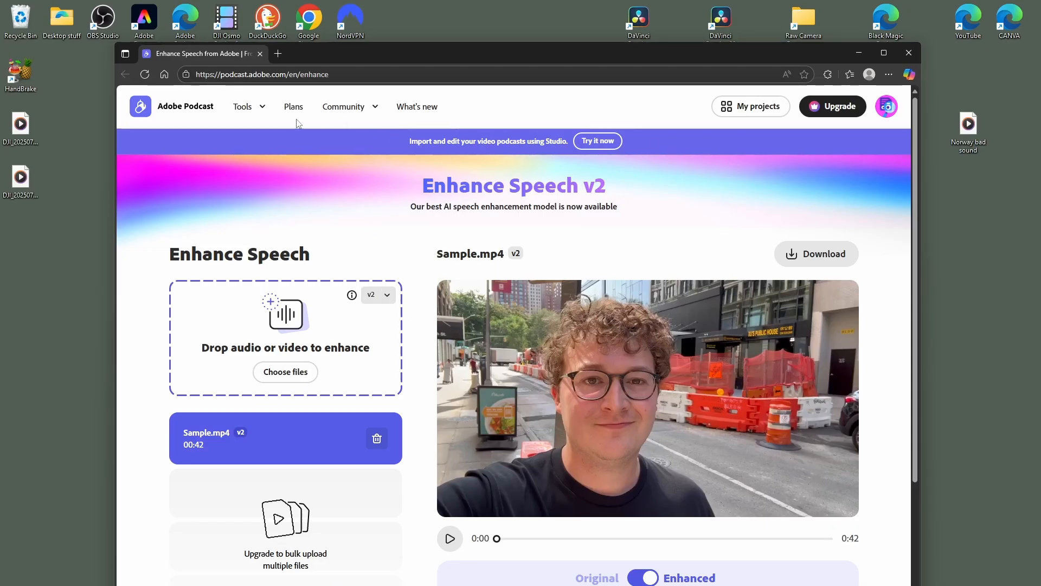
- Open Enhance Speech in Adobe Podcast and upload the "Norway bad sound" file from the desktop for enhancement
click(260, 110)
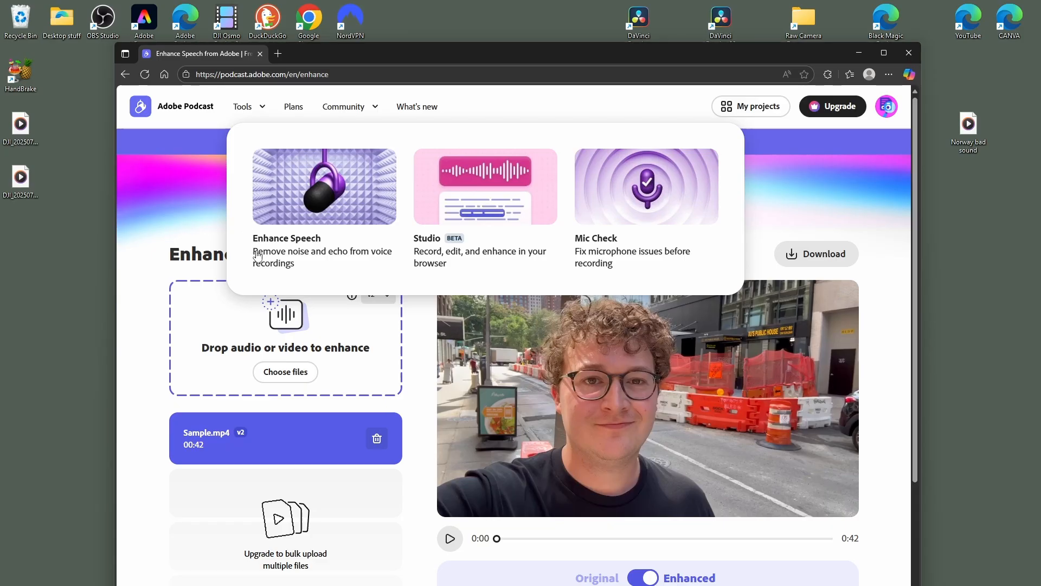
click(354, 193)
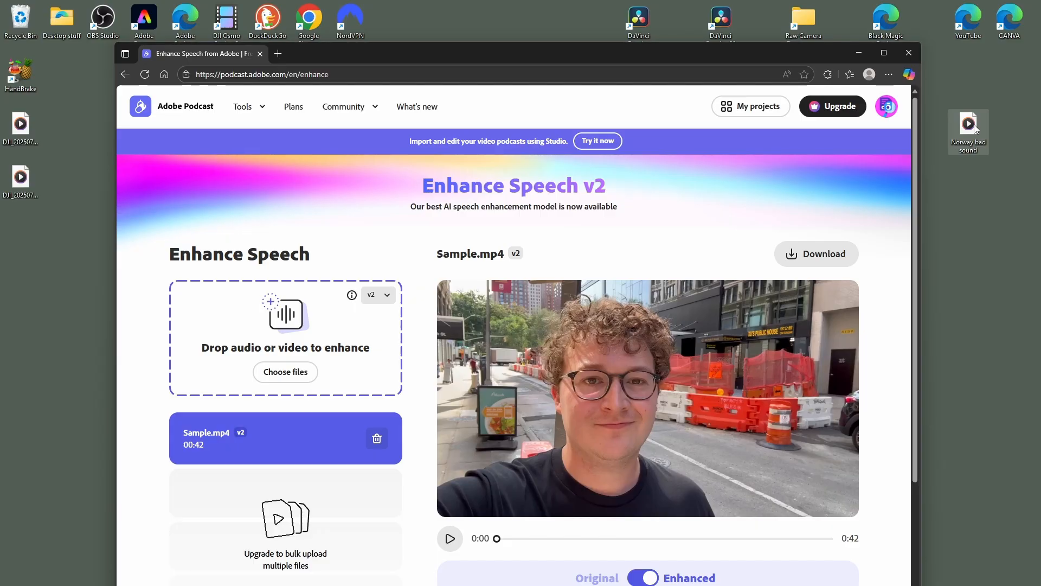
drag(975, 128, 296, 325)
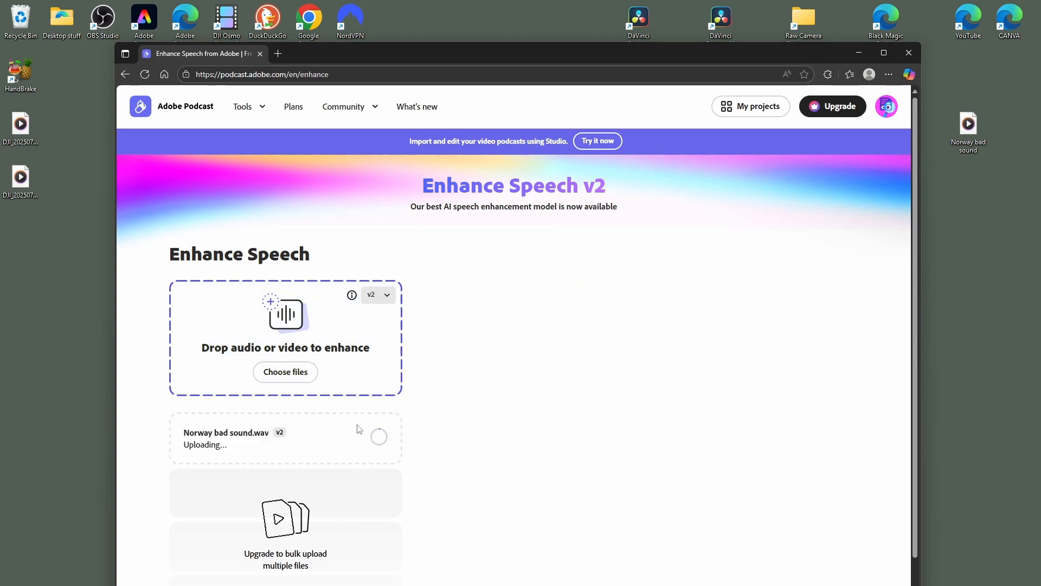
mouse_move(384, 444)
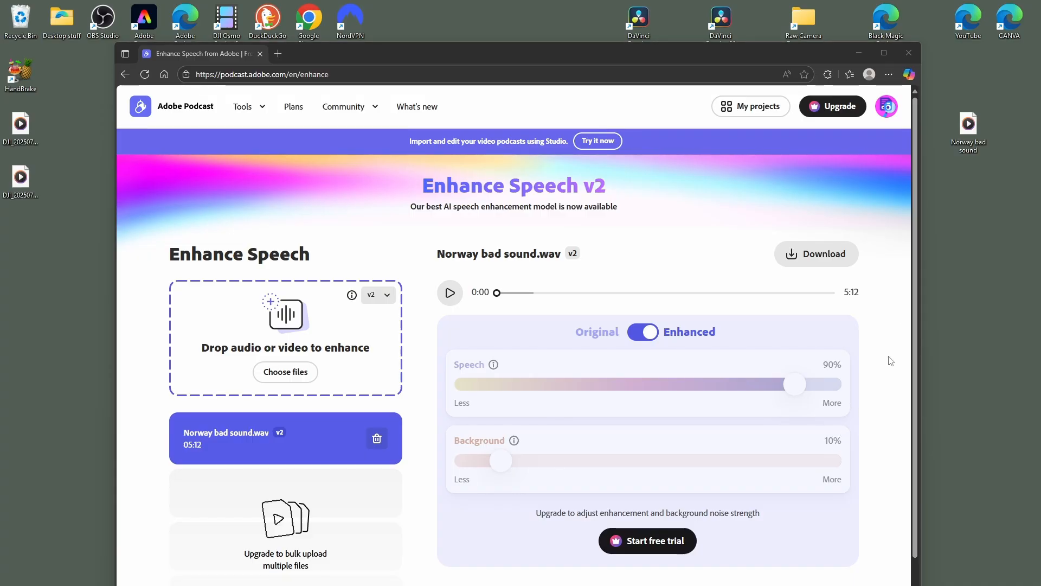
- Download the enhanced audio, place its file below the original on the desktop, and close the browser
click(827, 259)
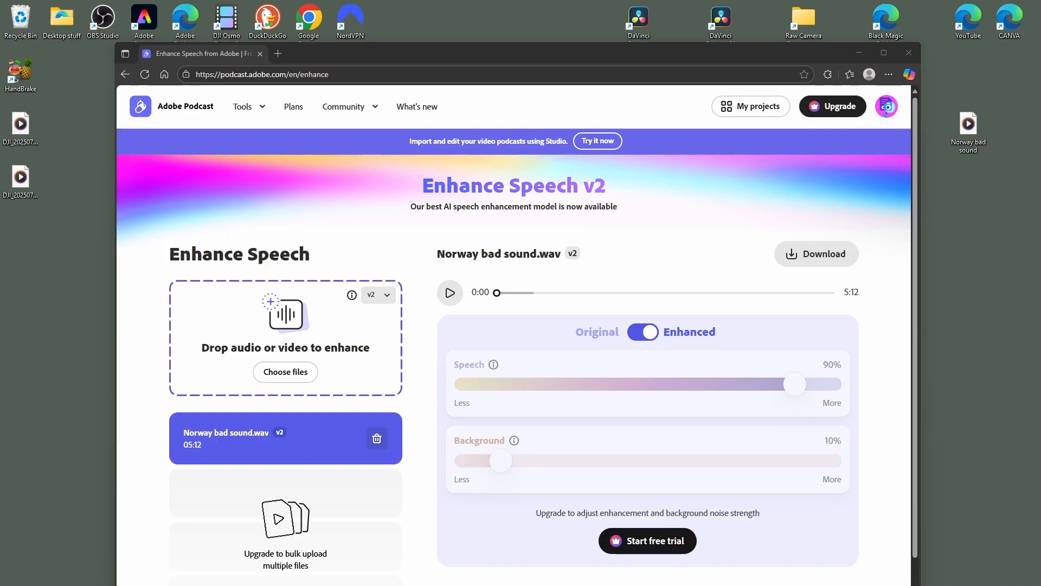
drag(968, 126, 962, 224)
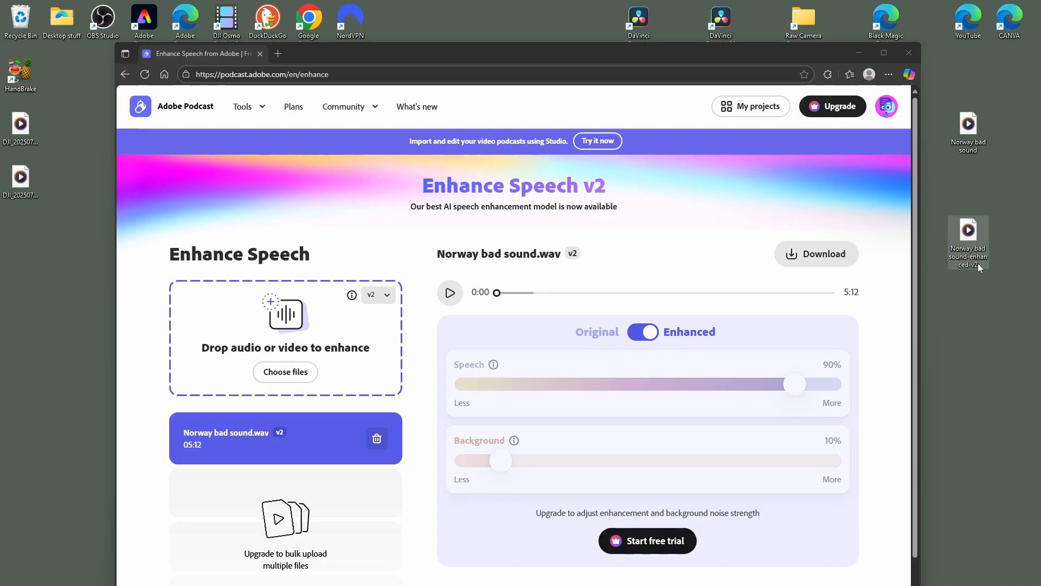
mouse_move(981, 263)
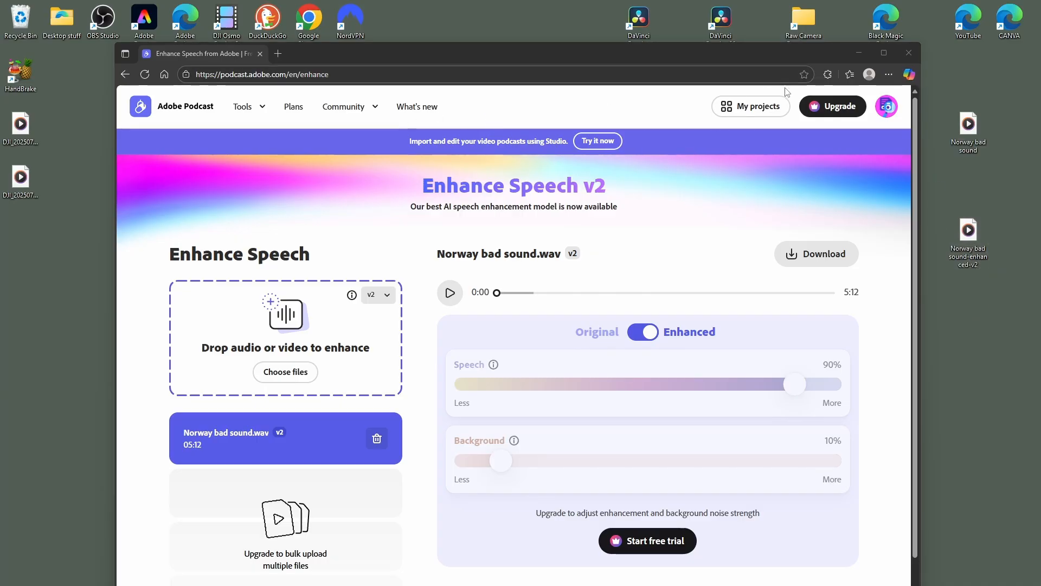
click(911, 54)
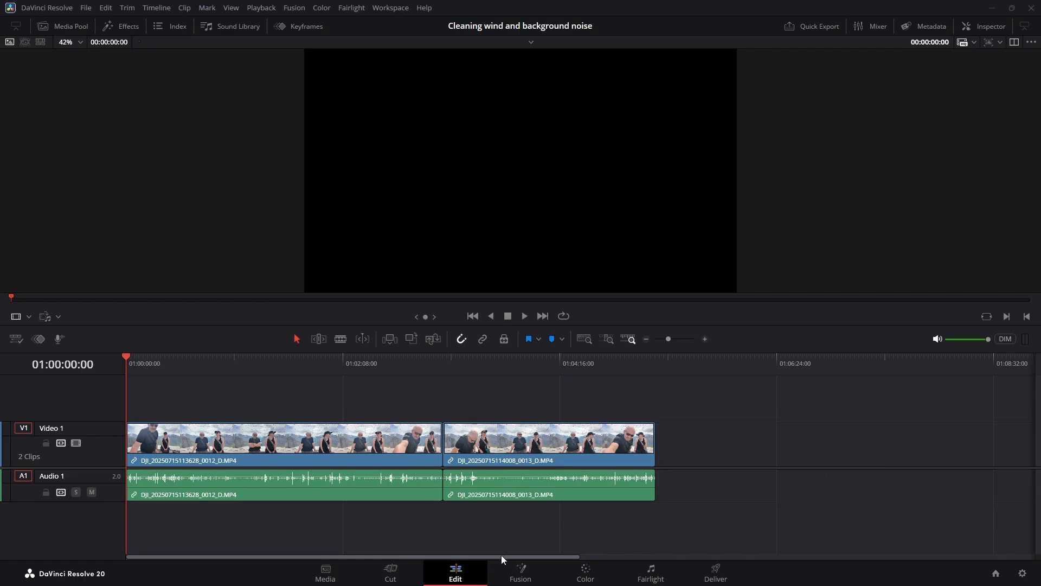
- Add a mono audio track below Audio 1 on the DaVinci Resolve timeline
right_click(91, 518)
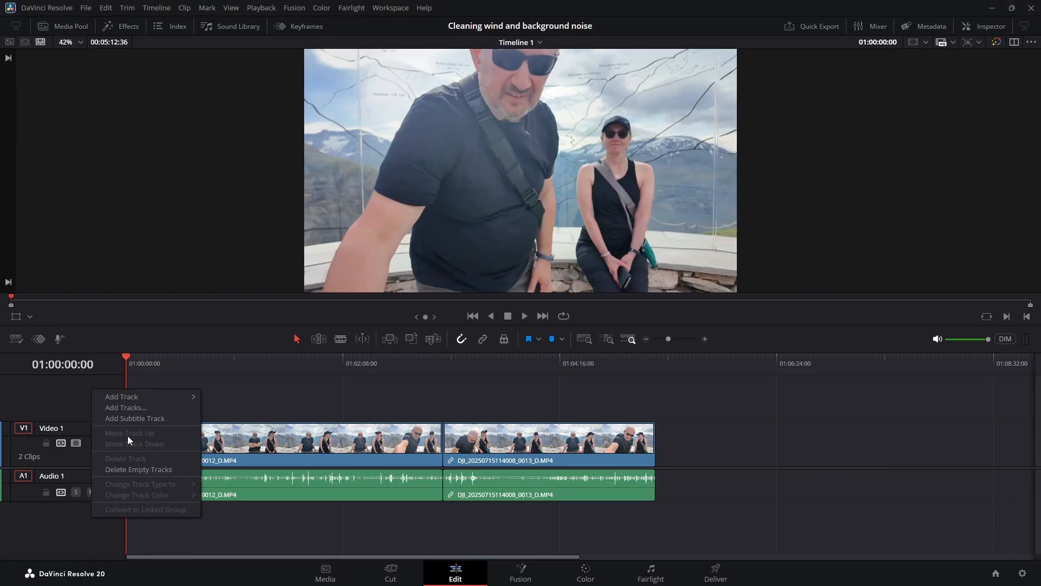
mouse_move(136, 398)
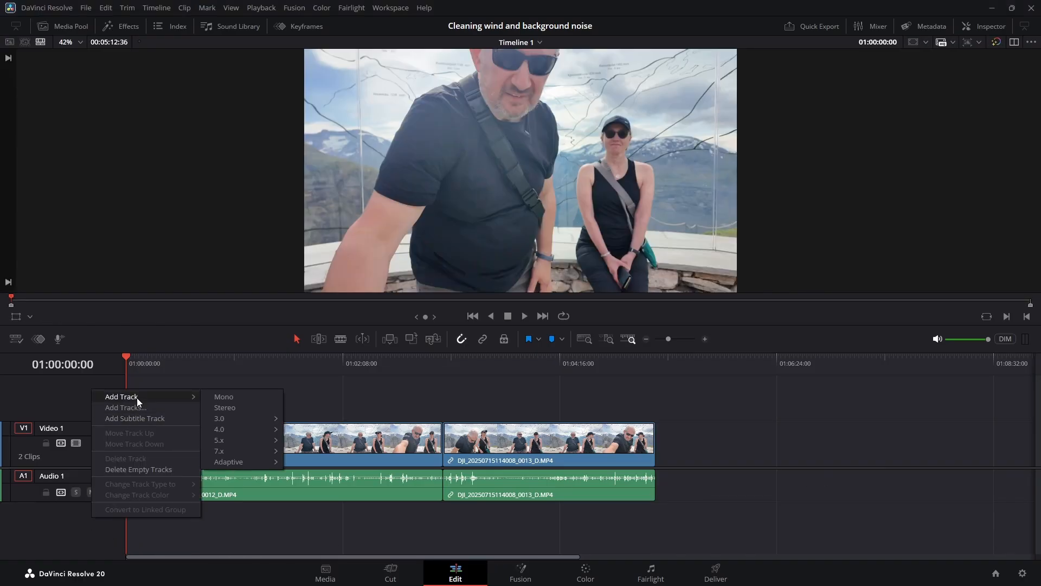
click(245, 395)
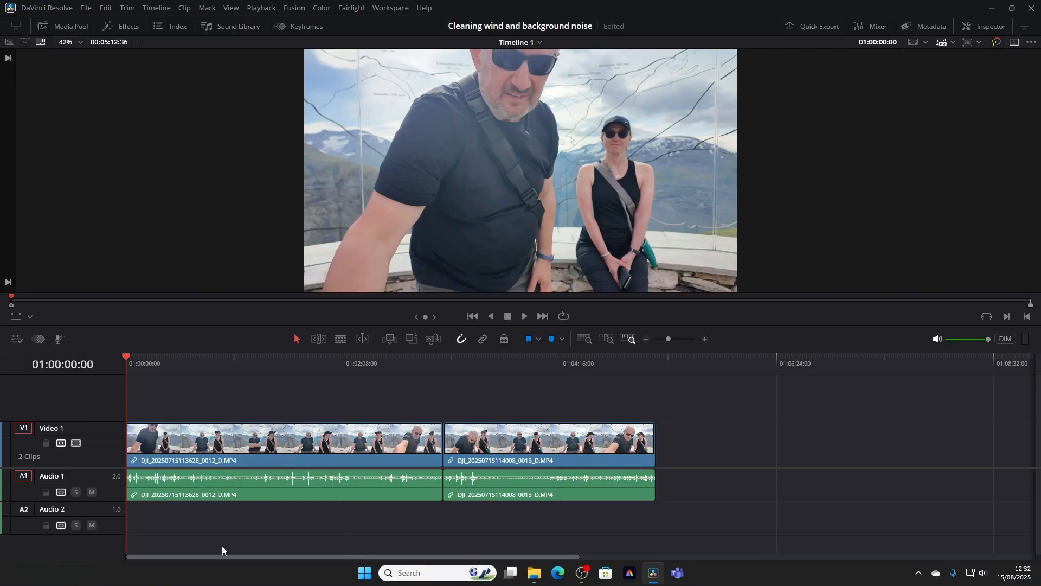
- Shrink the editor window to reveal the desktop and place the enhanced "Norway bad sound" file at the start of Audio 2
click(1012, 8)
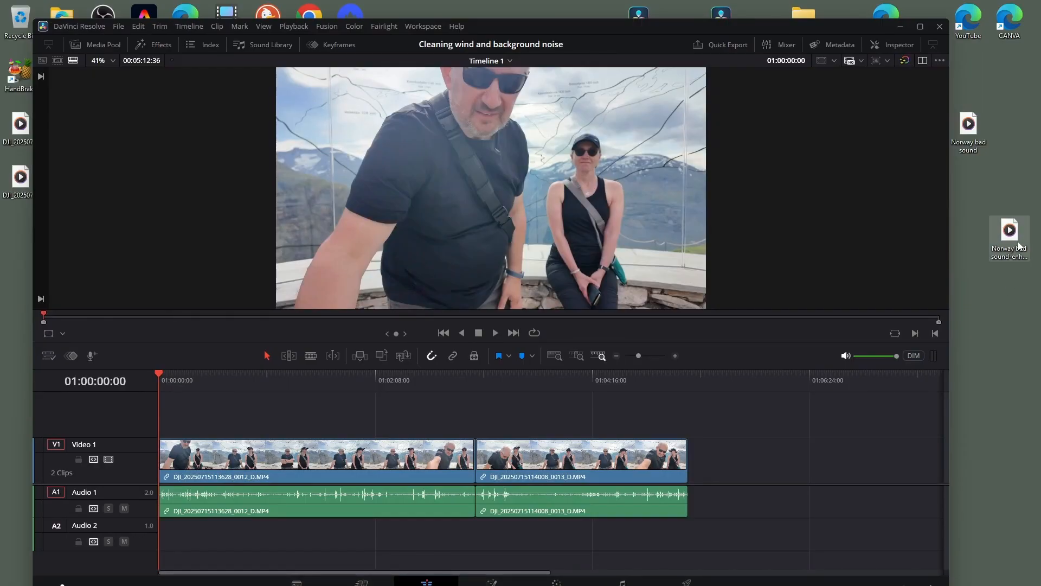
drag(1018, 245, 157, 534)
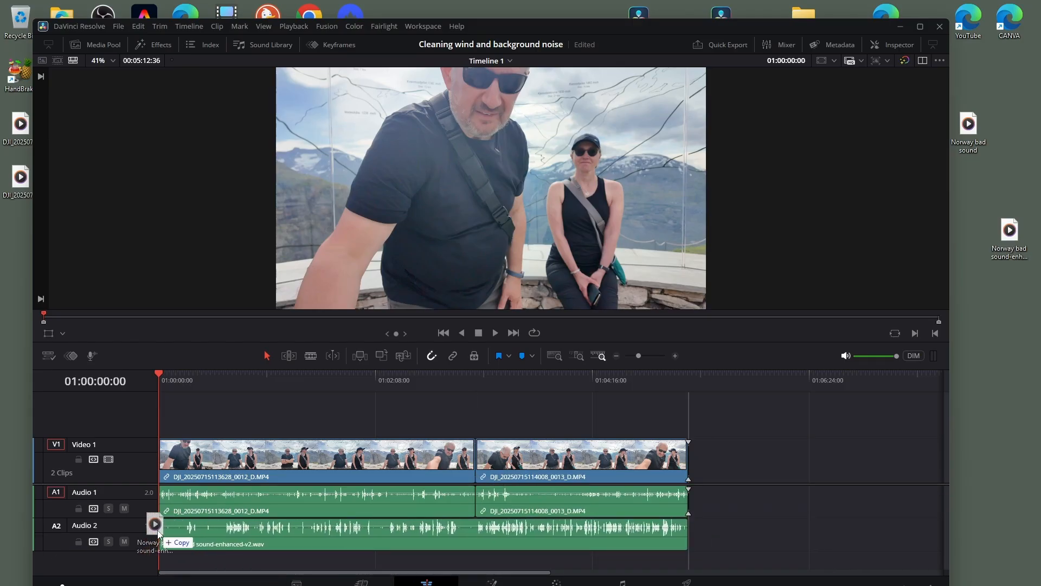
drag(158, 534, 158, 534)
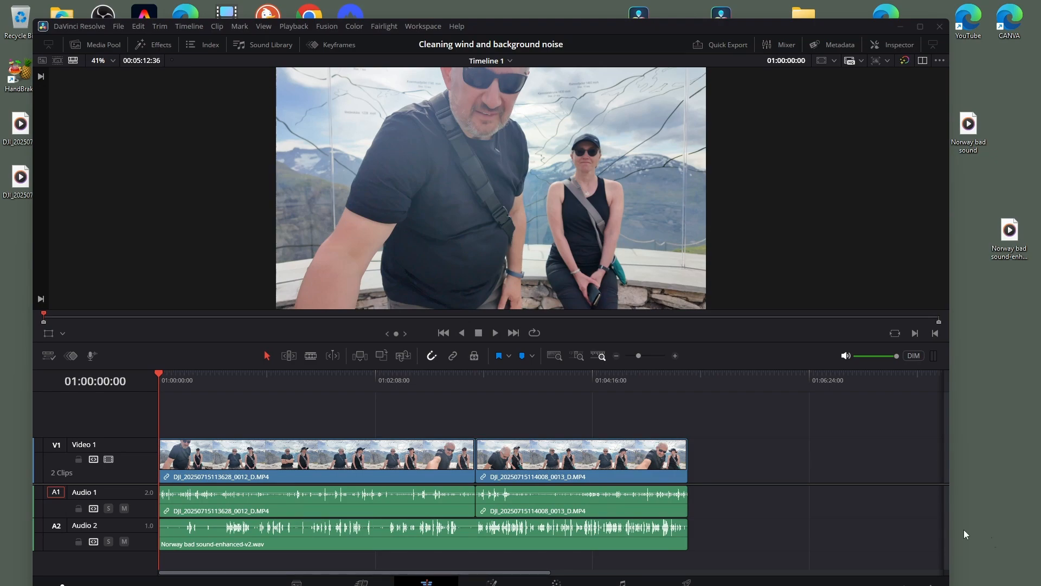
- Mute Audio 2 and listen to the original sound at several points along both clips
click(124, 541)
click(496, 334)
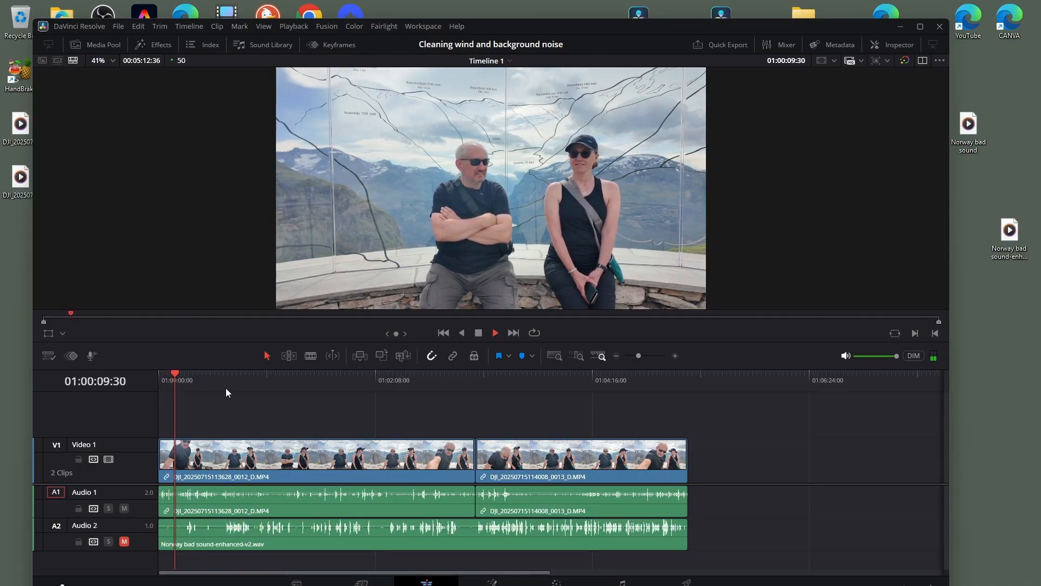
drag(180, 375, 226, 385)
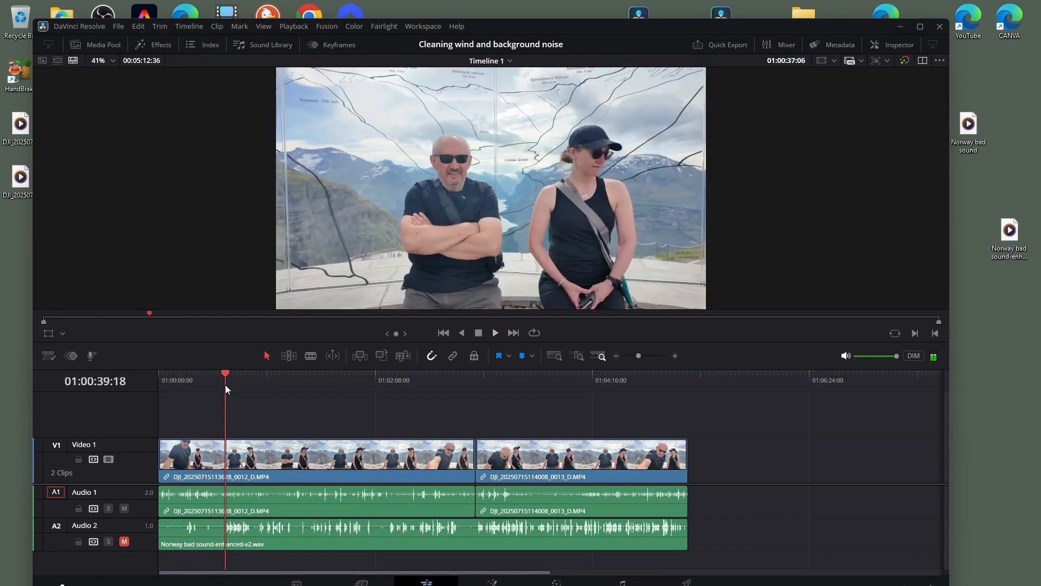
key(space)
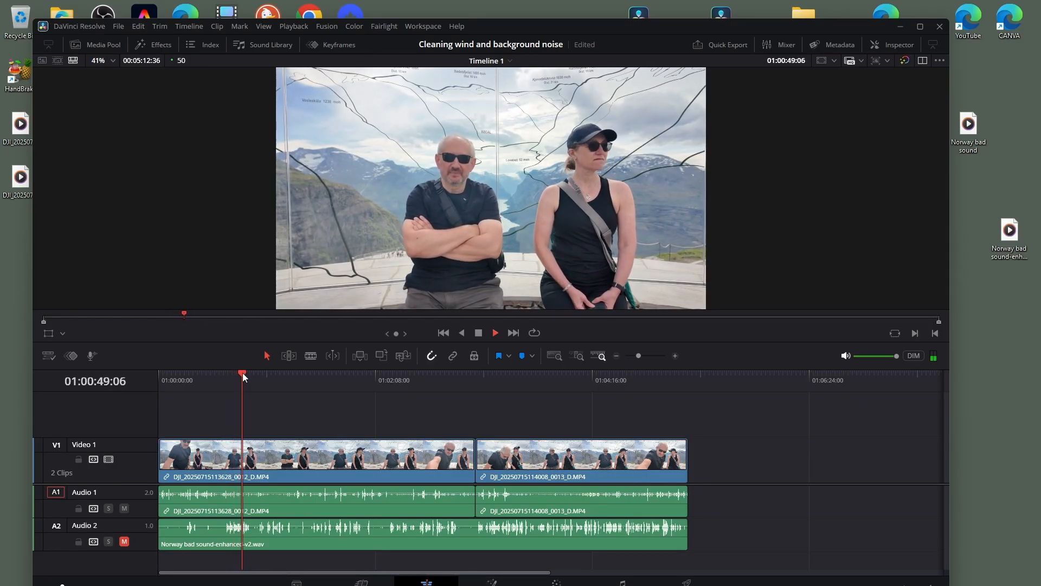
drag(243, 372, 330, 390)
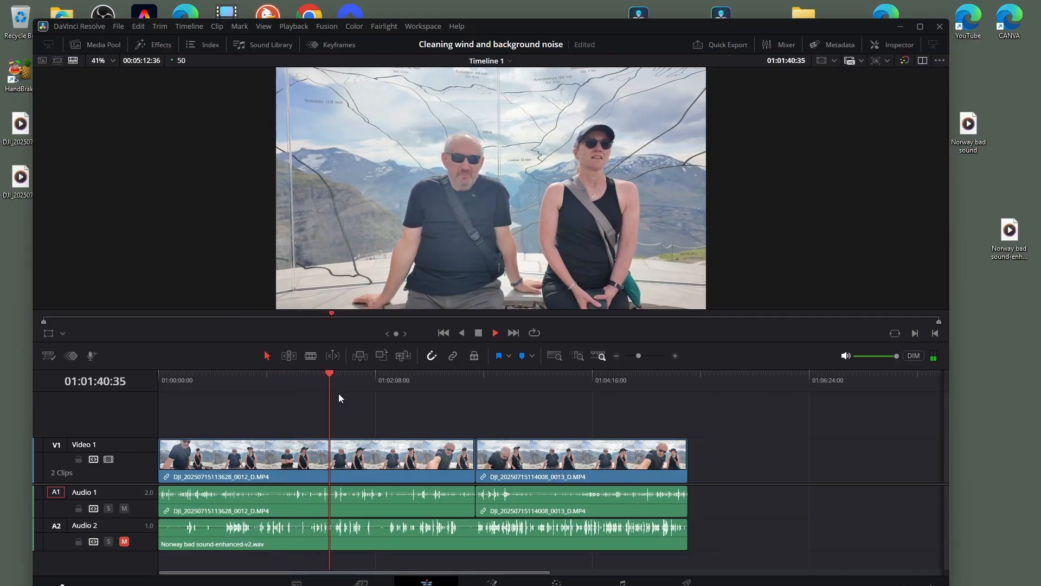
drag(330, 376, 395, 391)
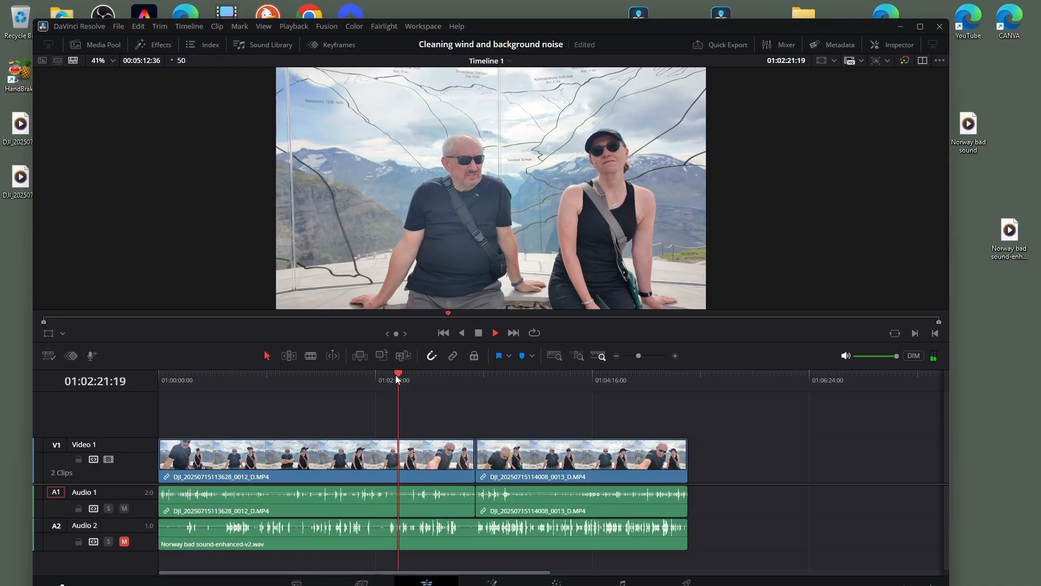
drag(397, 378, 488, 405)
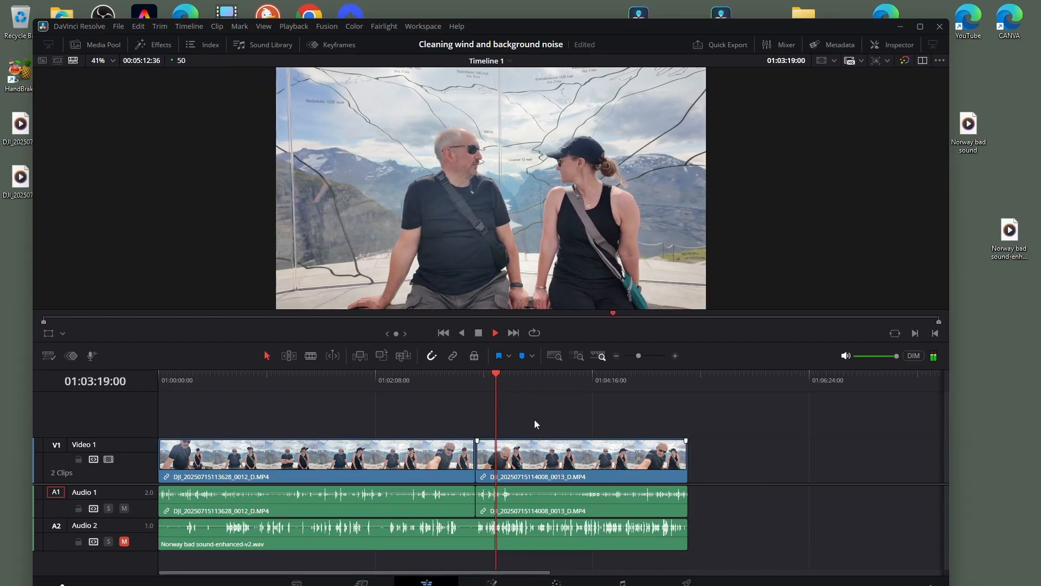
click(480, 334)
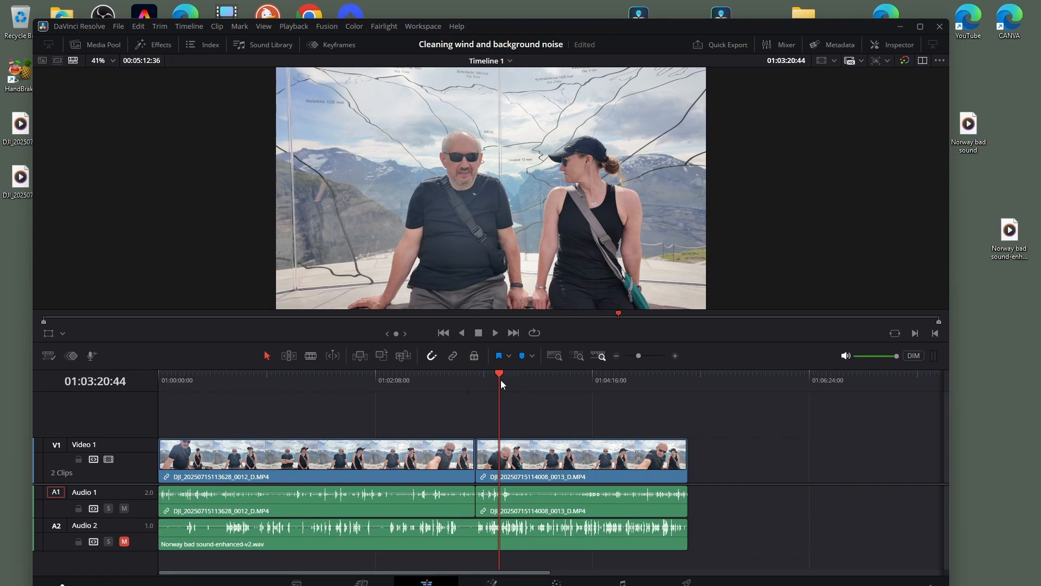
- Mute Audio 1, unmute Audio 2, and play sections of the second clip to hear the enhanced audio
click(127, 510)
click(125, 541)
click(495, 333)
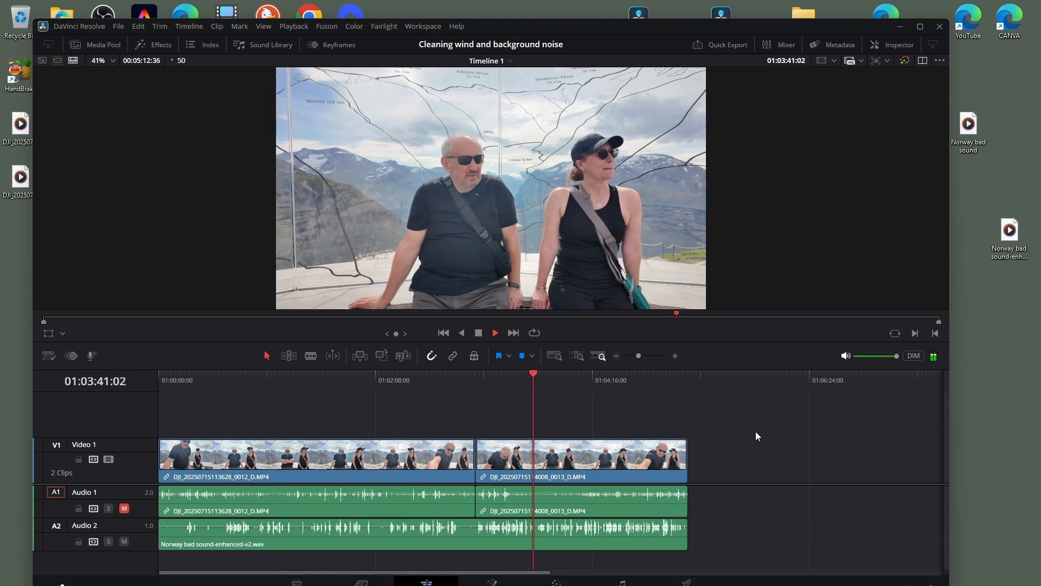
drag(535, 376, 564, 380)
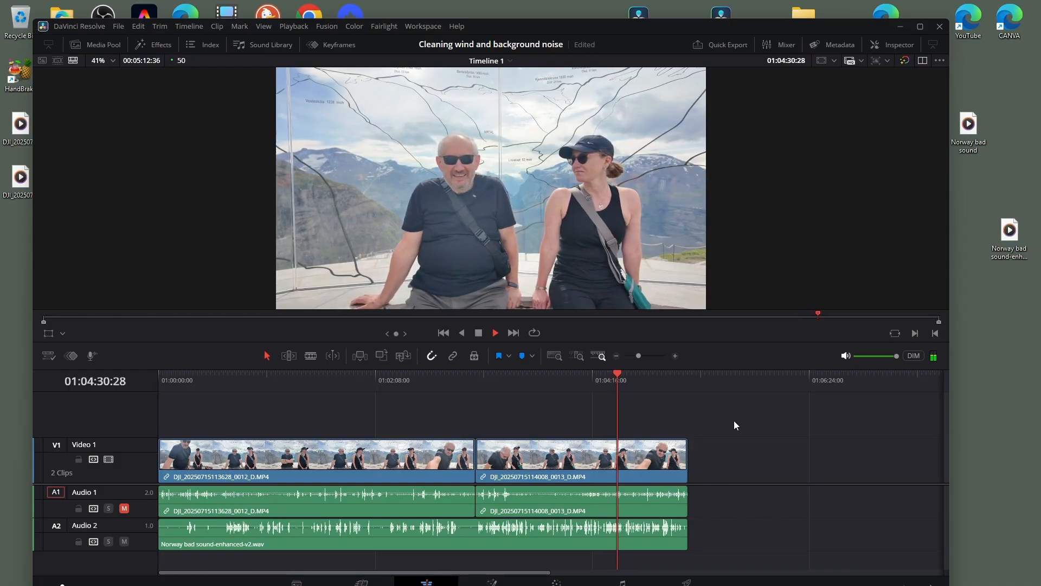
key(space)
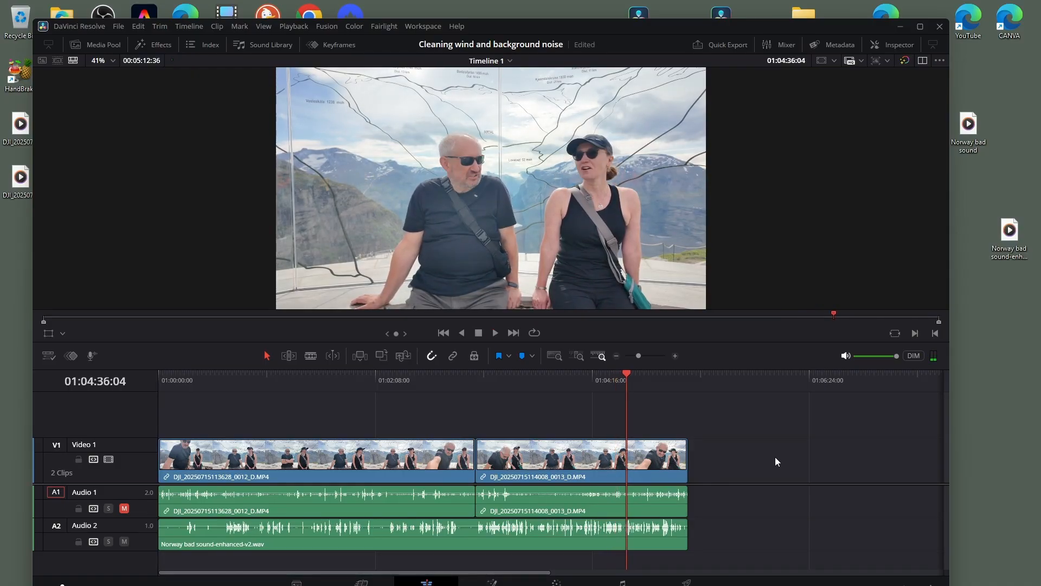